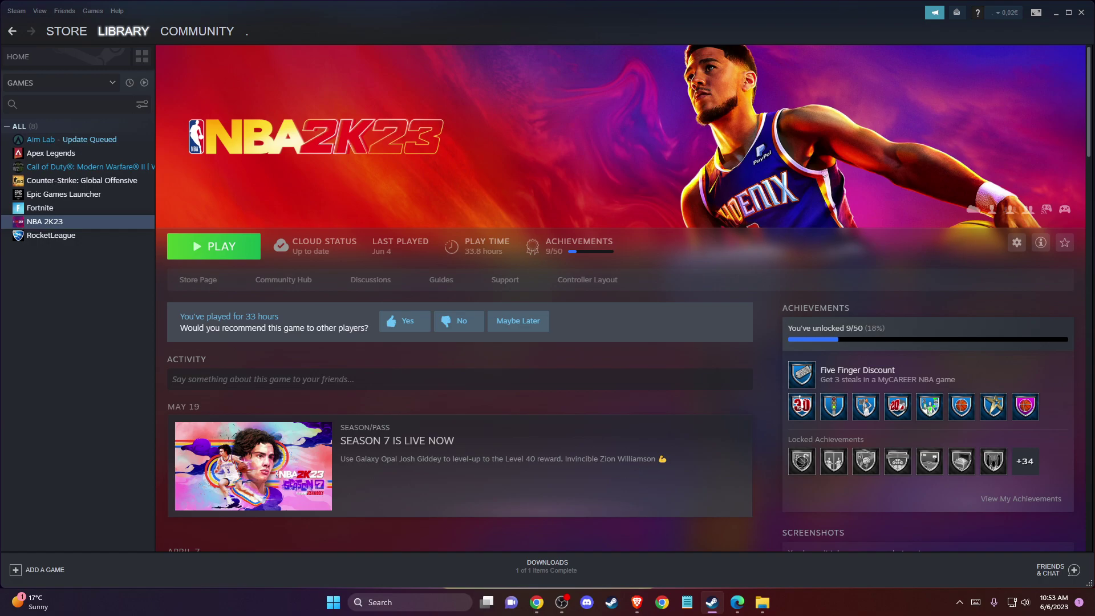
- Launch GeForce Experience from Windows search and check for driver updates, listing Game Ready Driver 535.98
click(1056, 12)
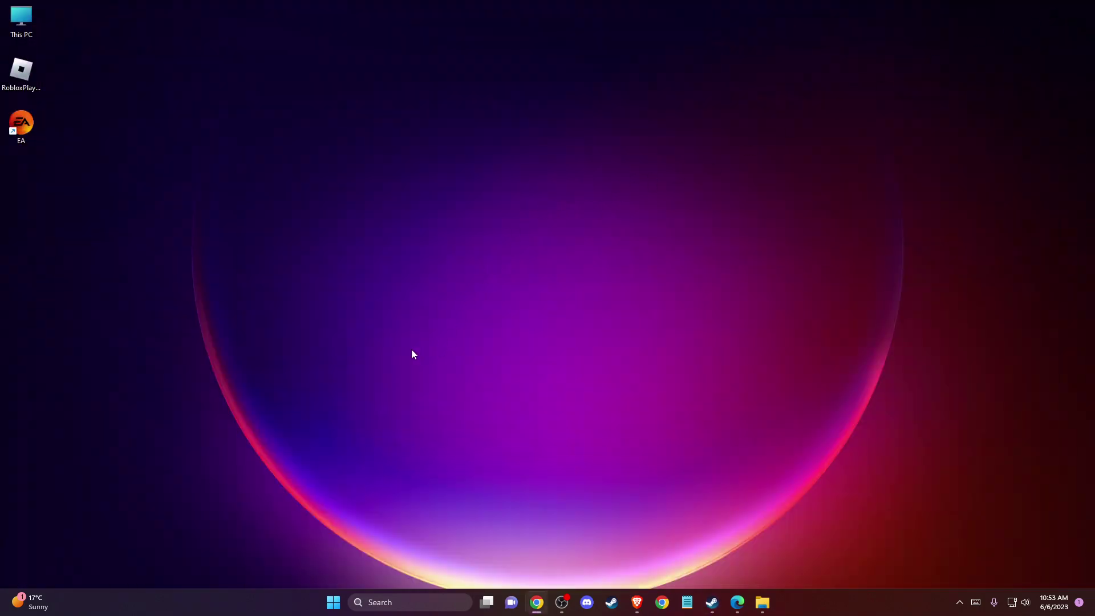
click(412, 596)
text(GEF)
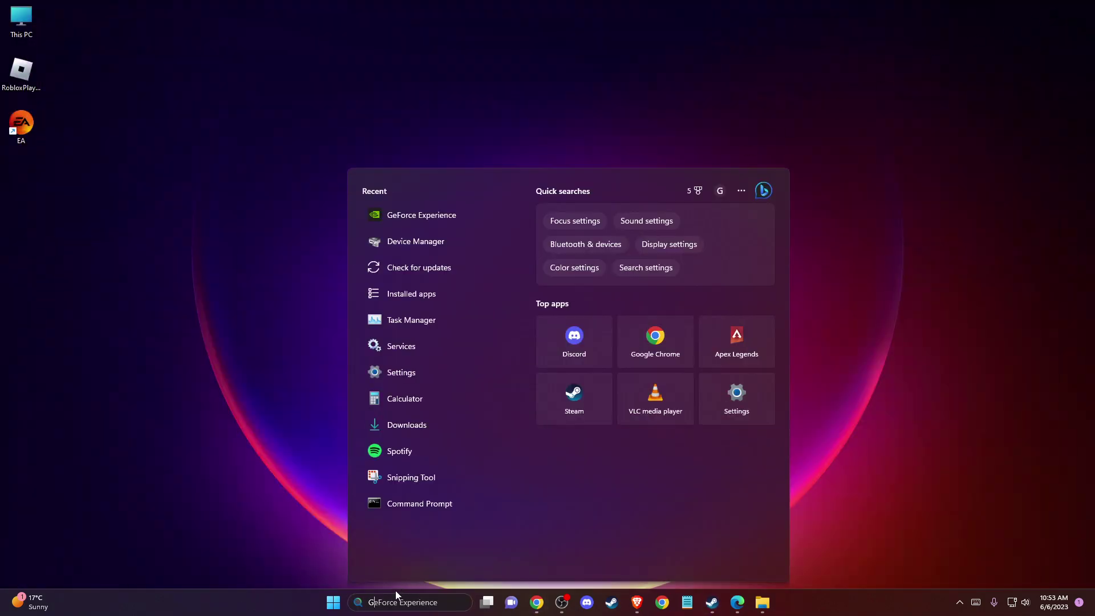
key(Return)
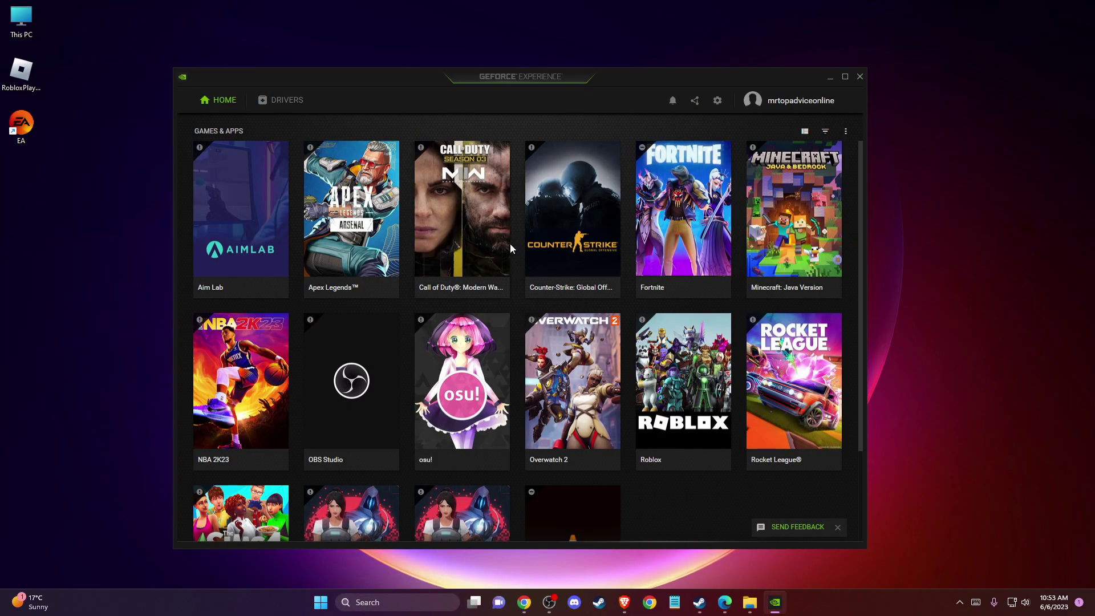
mouse_move(356, 162)
click(279, 102)
click(770, 135)
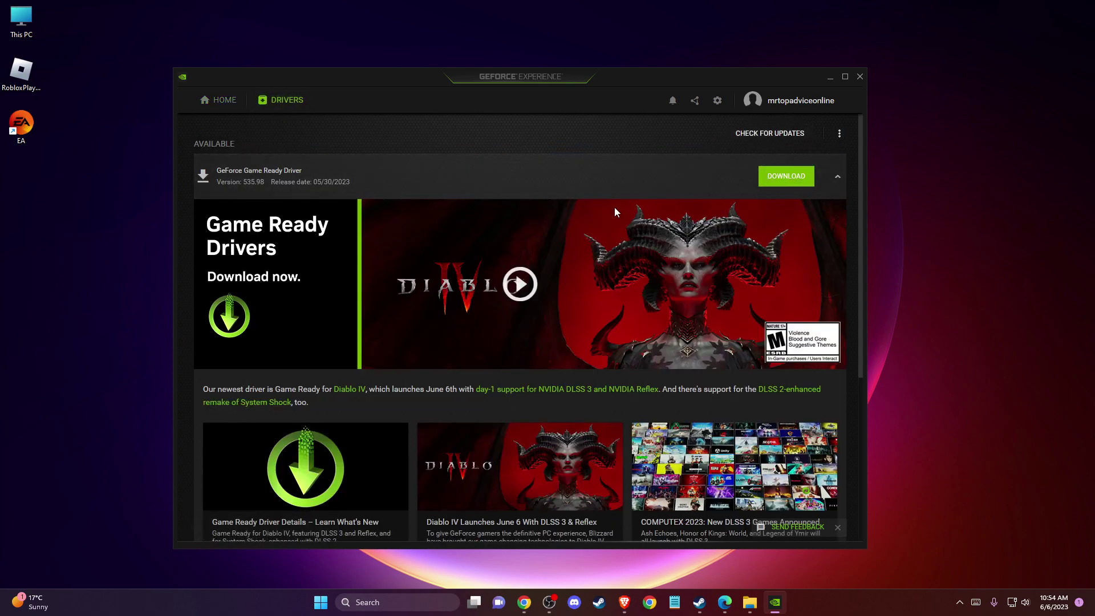
- Close GeForce Experience and open NBA 2K23's Steam properties, reviewing Local Files, Language and Updates
click(858, 78)
click(712, 602)
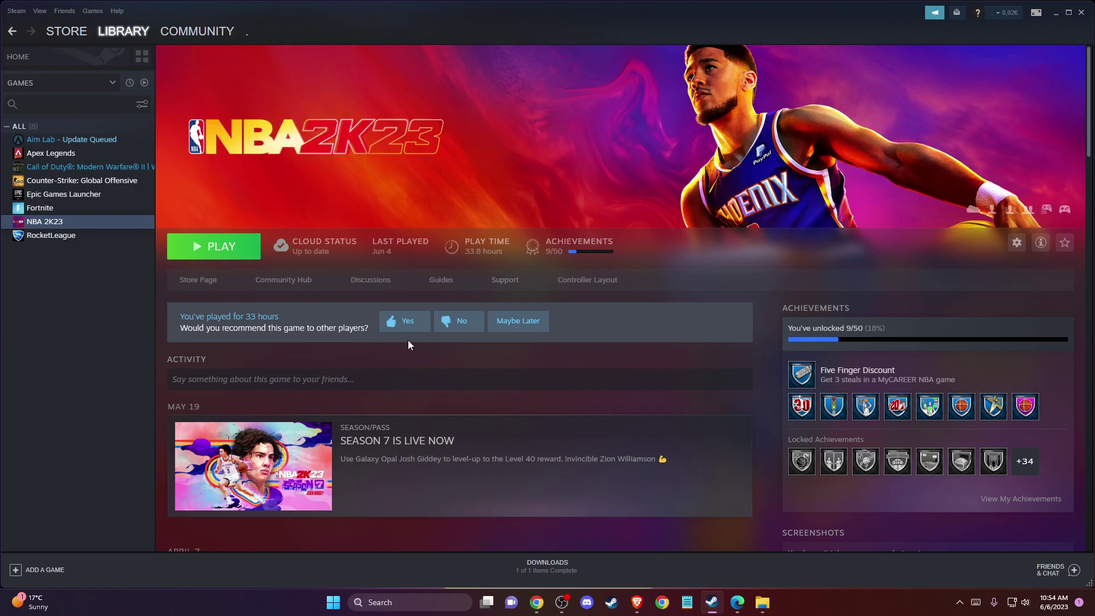
right_click(61, 228)
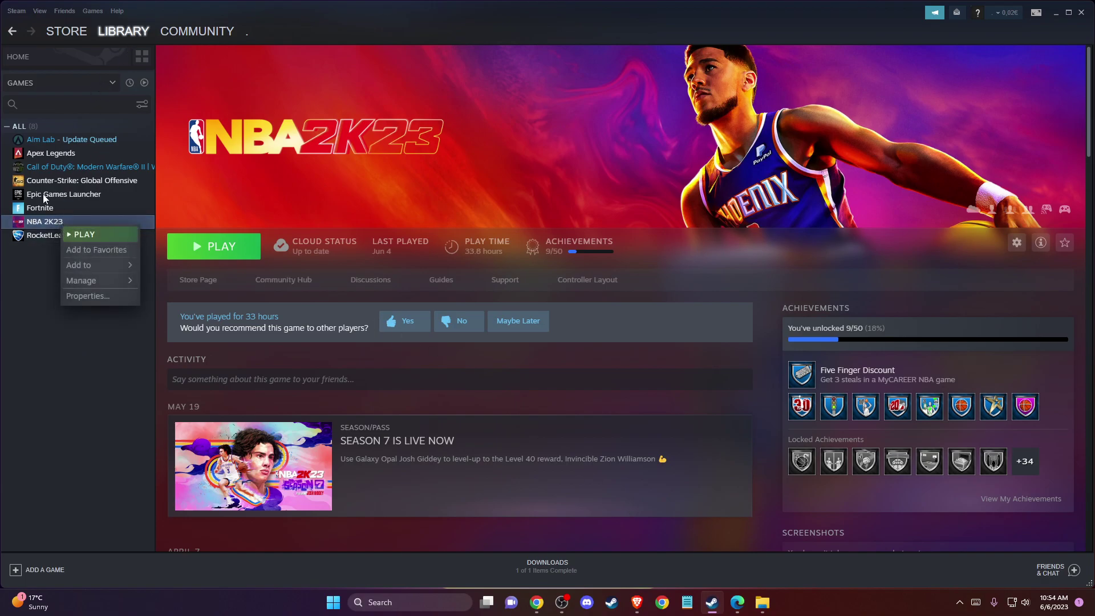
click(81, 297)
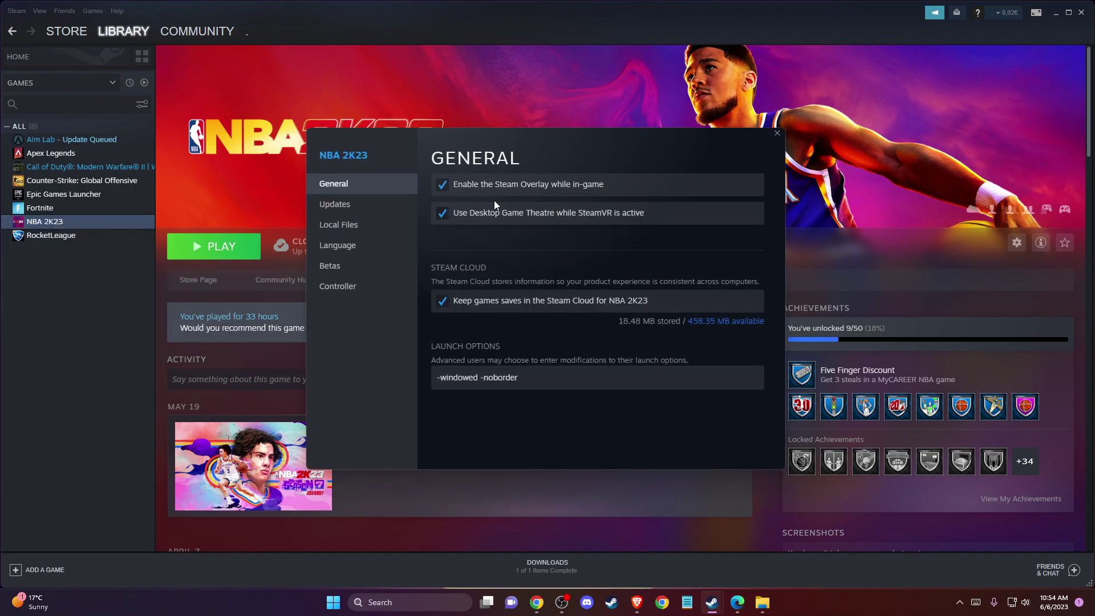
click(350, 227)
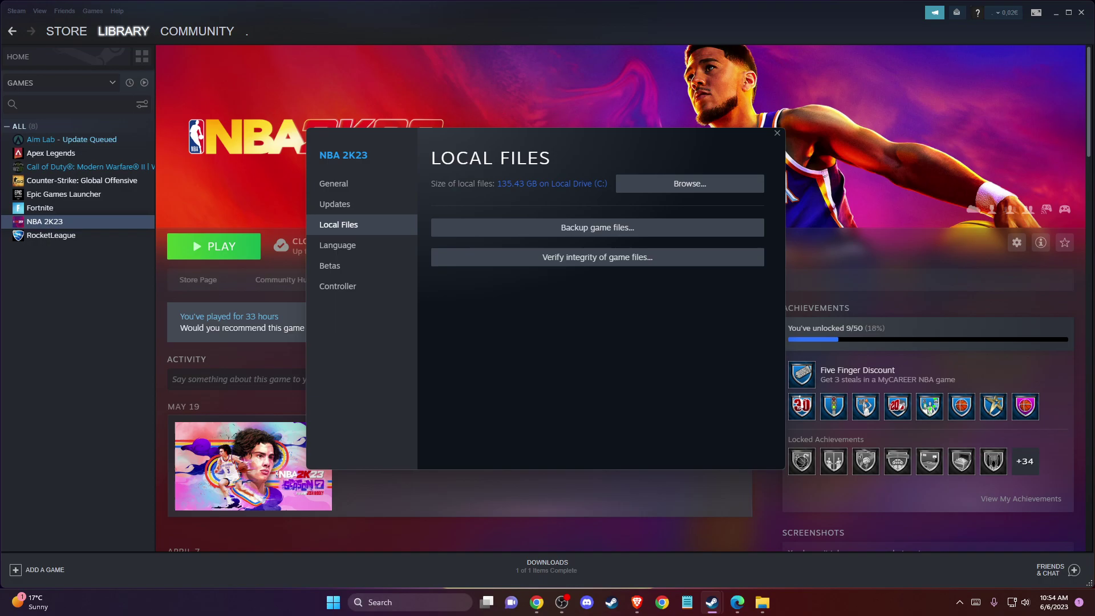
click(342, 243)
click(344, 226)
click(344, 204)
click(344, 185)
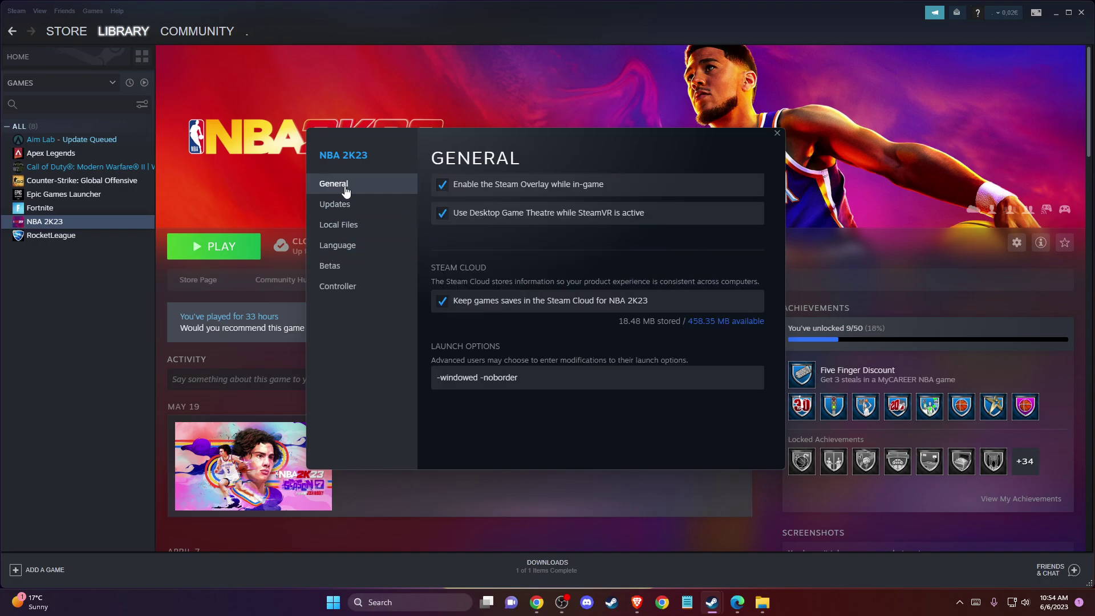
- On the General page, delete all launch options text and untick Enable the Steam Overlay
click(474, 377)
key(ctrl+a)
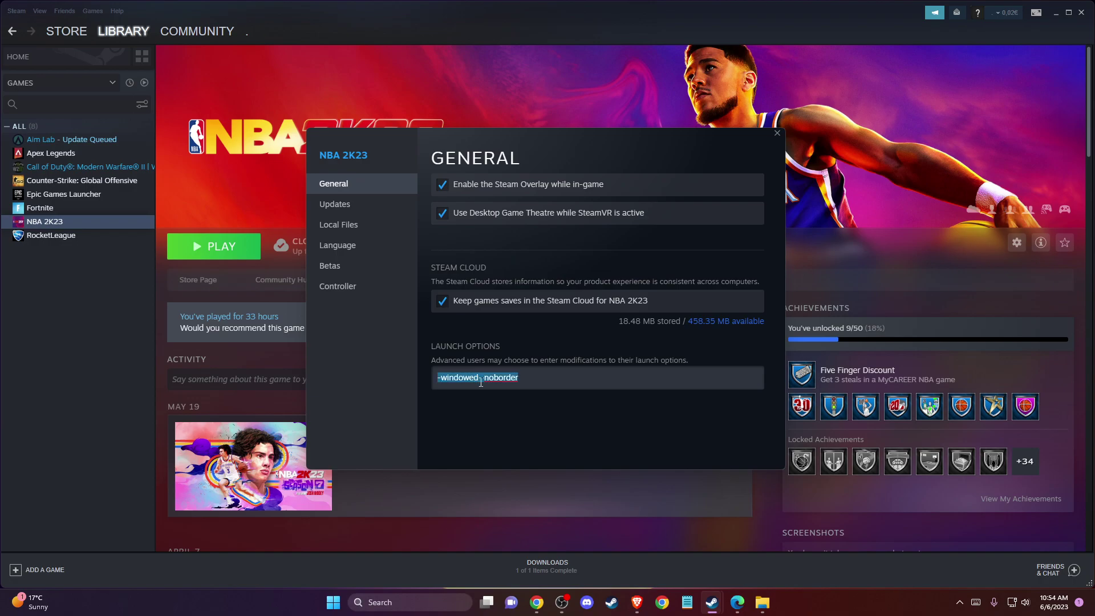
key(BackSpace)
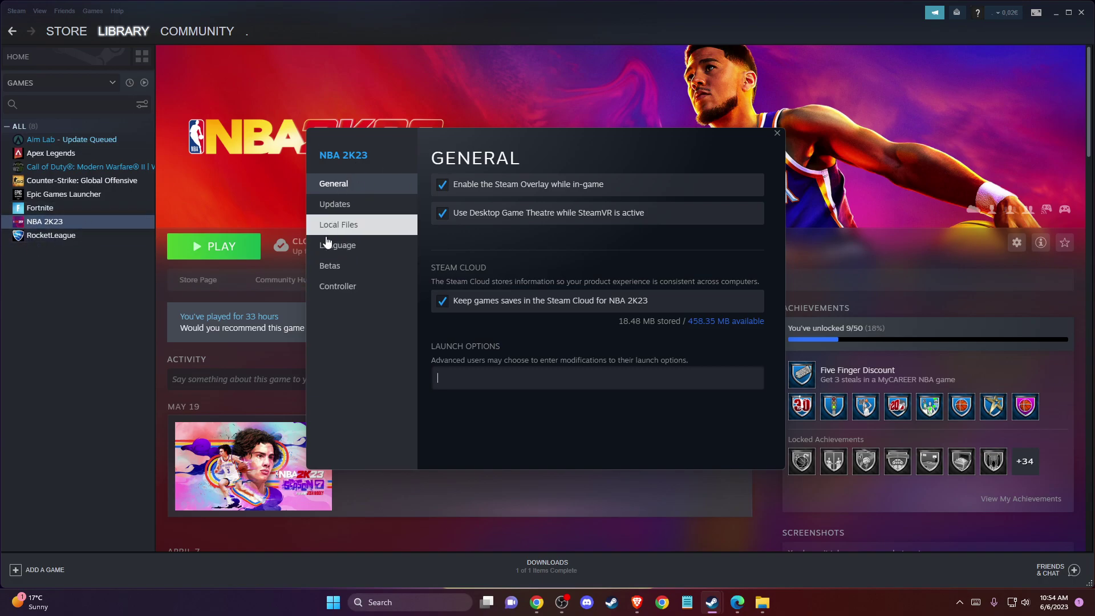
click(443, 188)
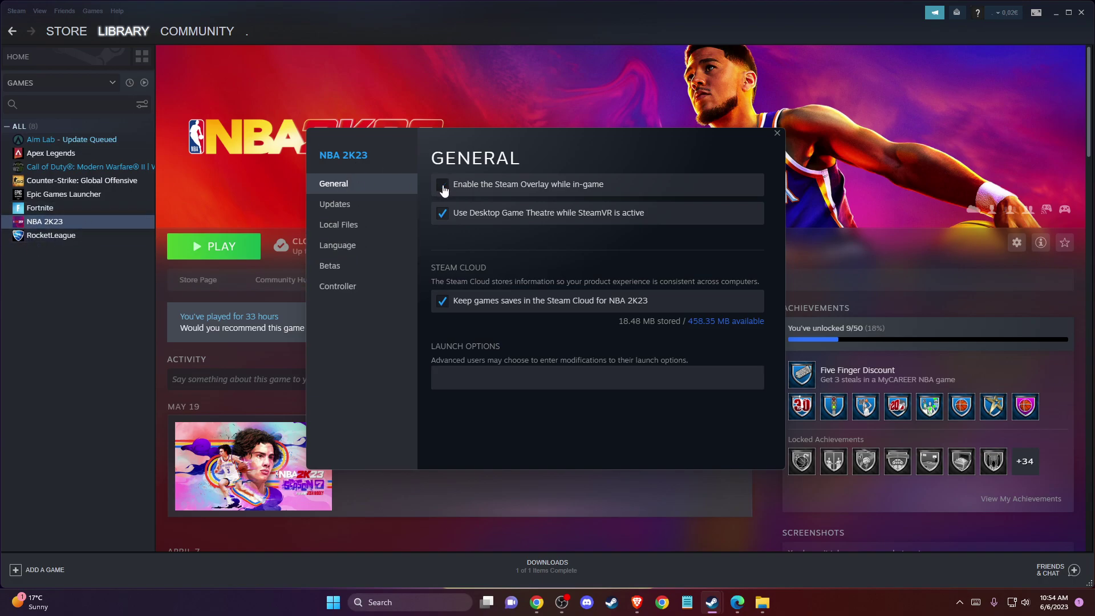
- Close the game properties, view Steam's In-Game settings, cancel without changes, and close Steam
click(776, 133)
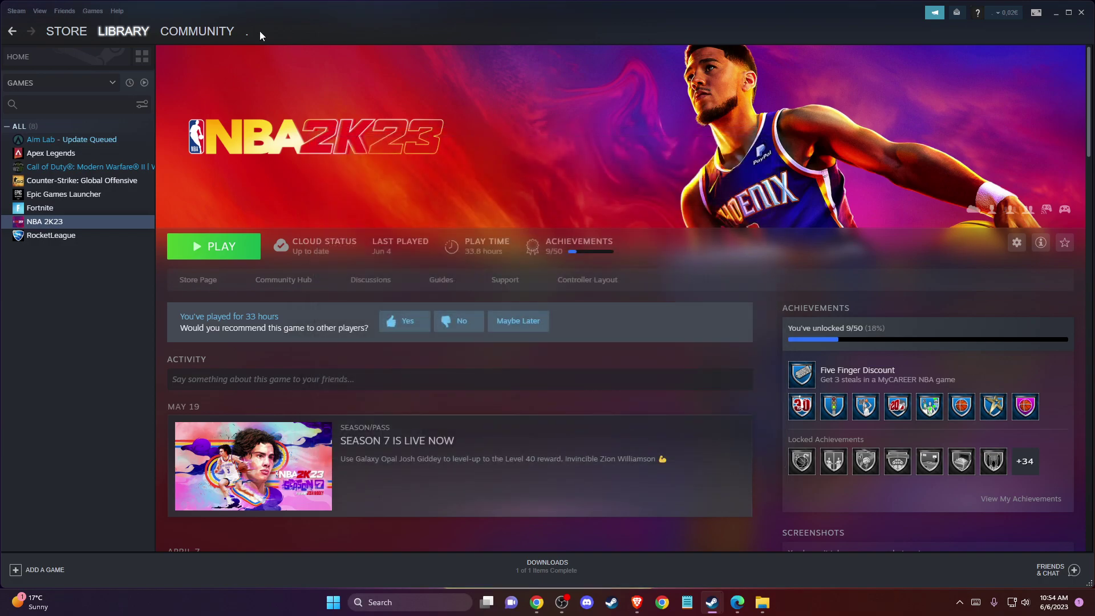
click(16, 11)
click(17, 94)
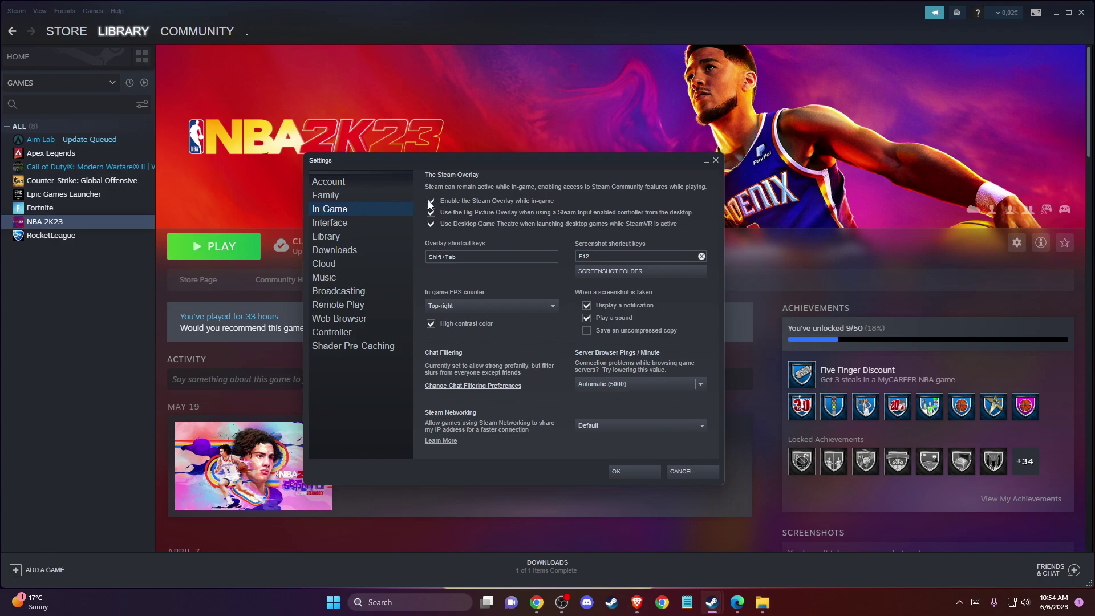
click(667, 471)
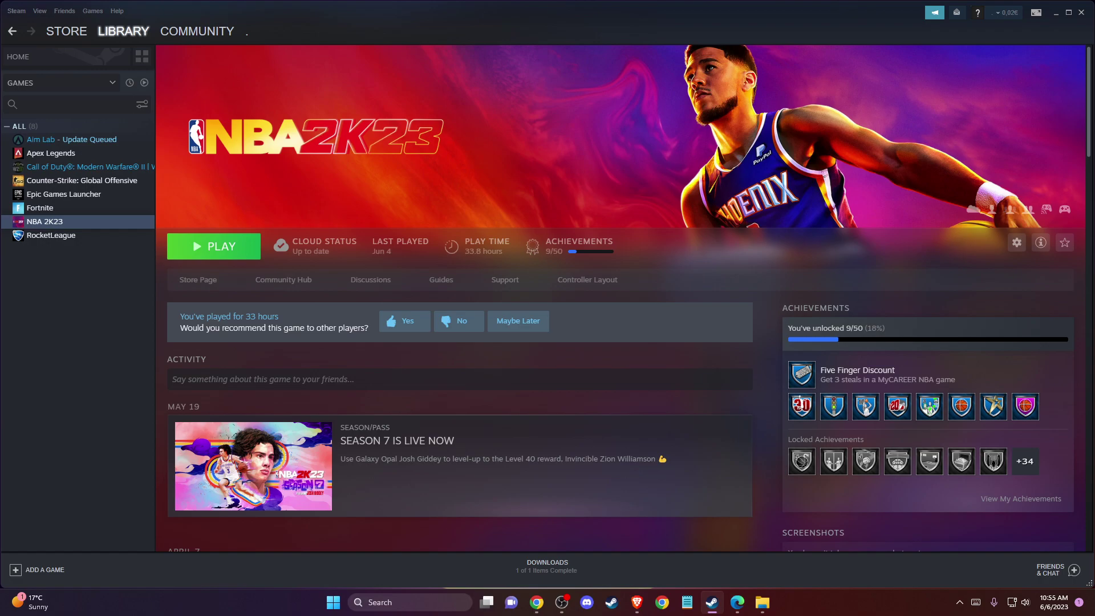
click(1081, 12)
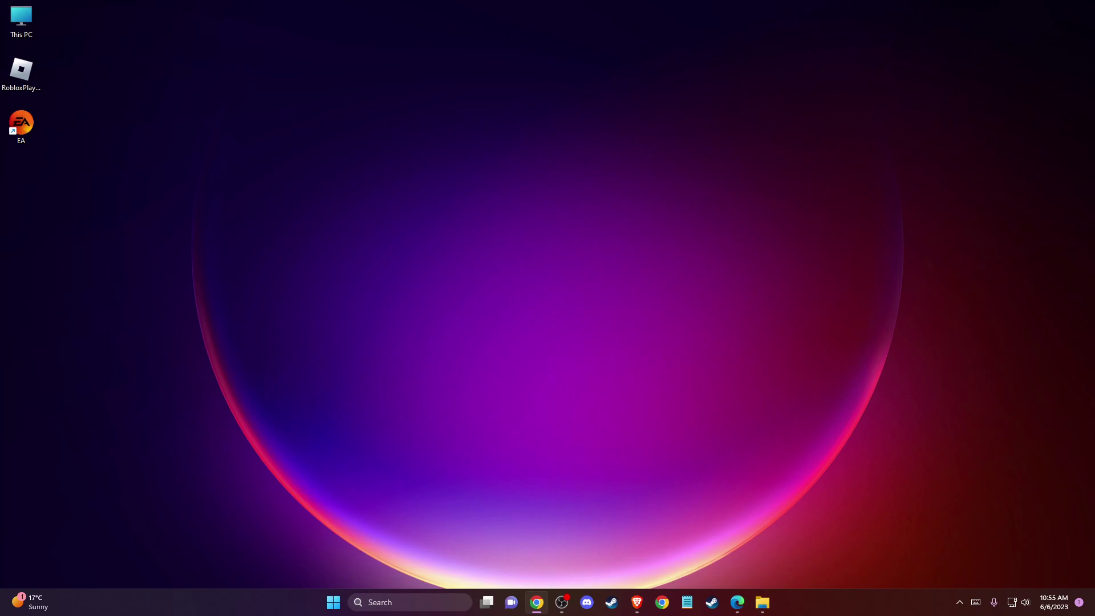
- Open Windows Defender Firewall with Advanced Security from search, then close it
click(388, 605)
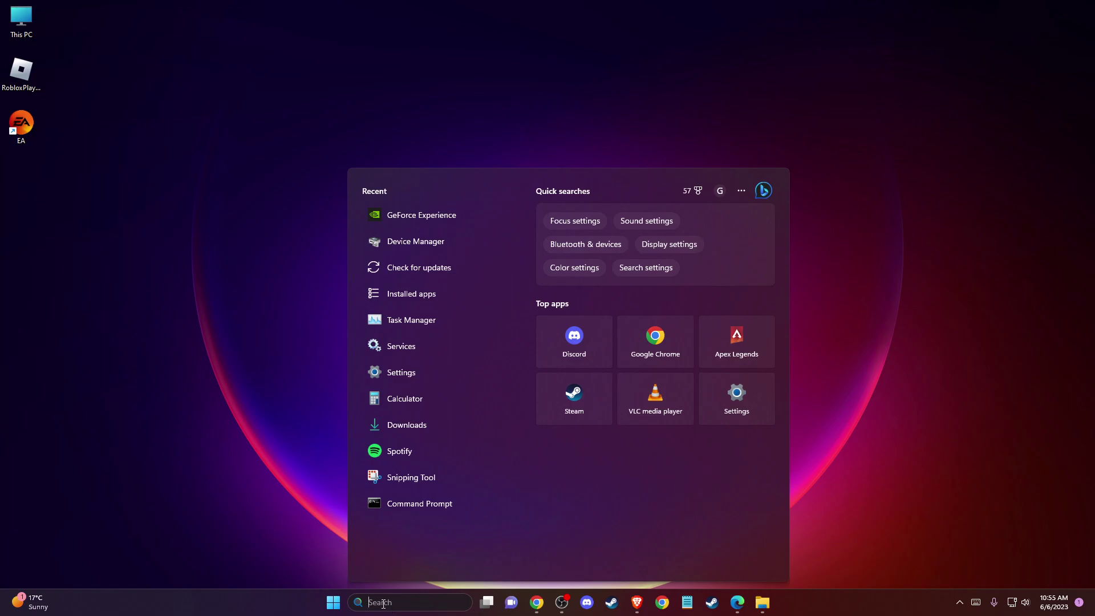
text(WINDOWS)
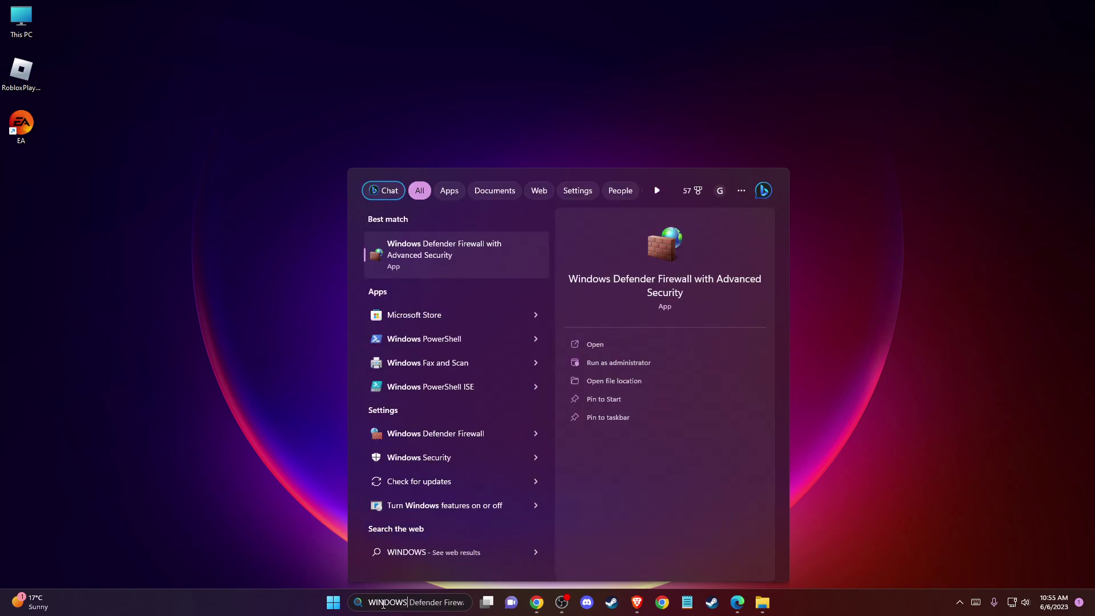
click(449, 255)
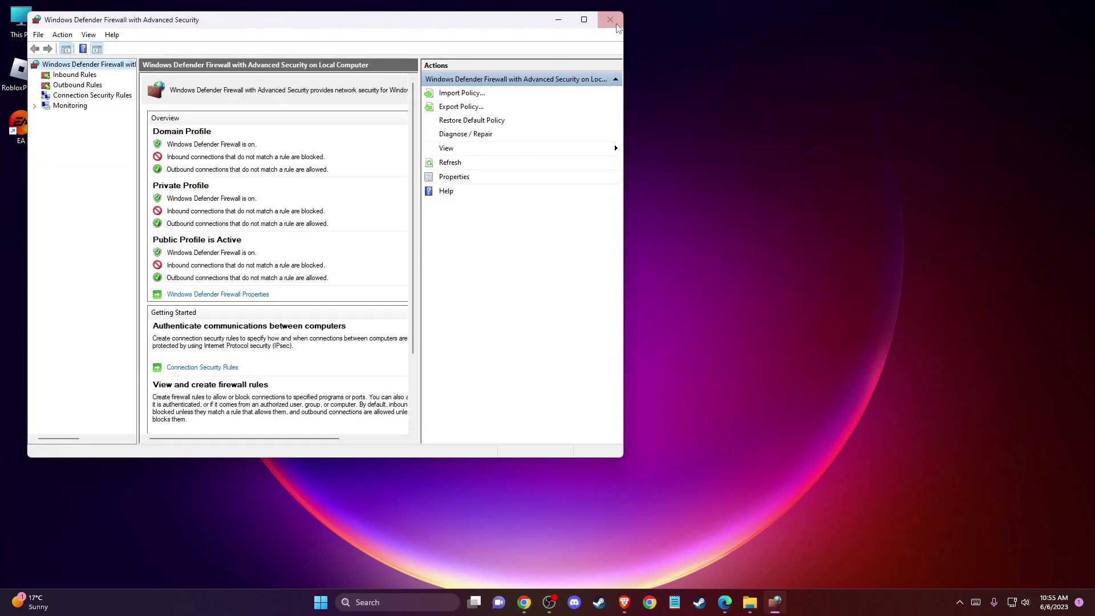
click(610, 20)
- In the Firewall control panel, select off for private and public networks, then cancel and close
click(371, 603)
text(FIREWA)
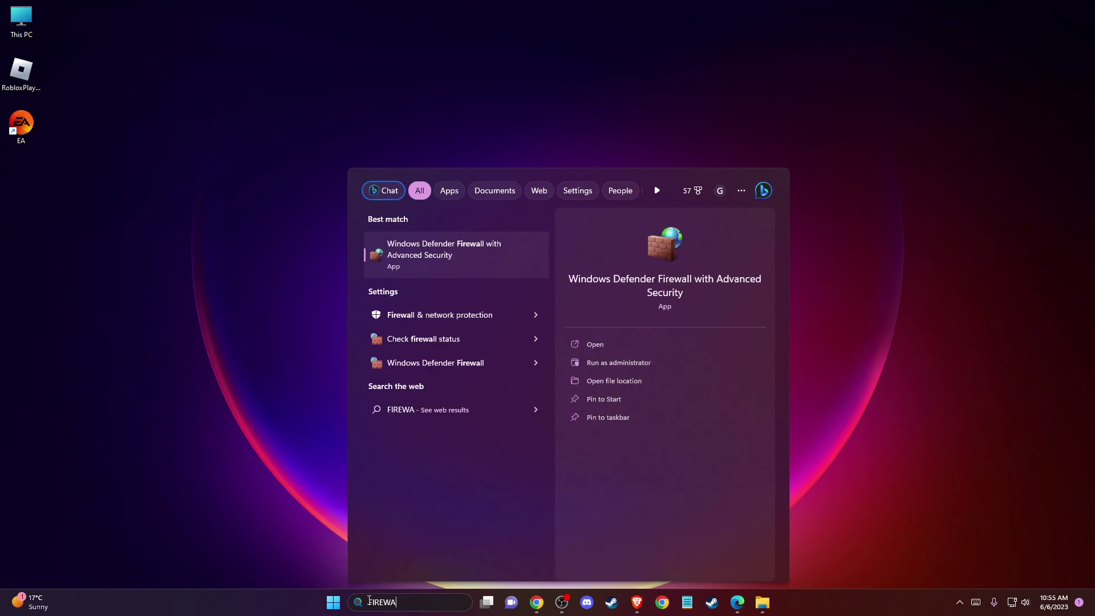
text(LL)
click(450, 368)
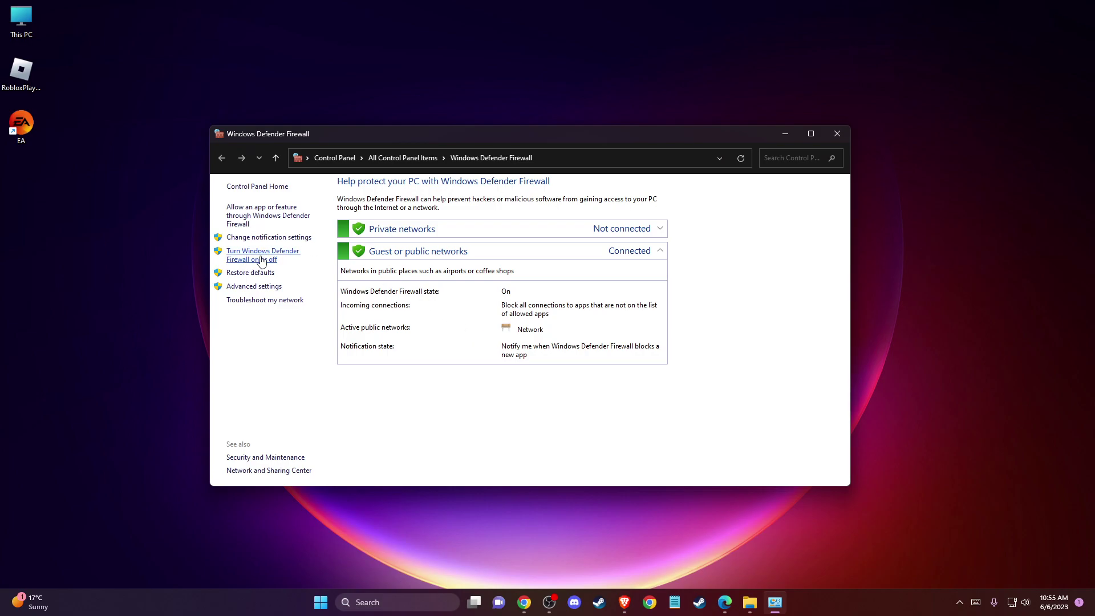
click(261, 260)
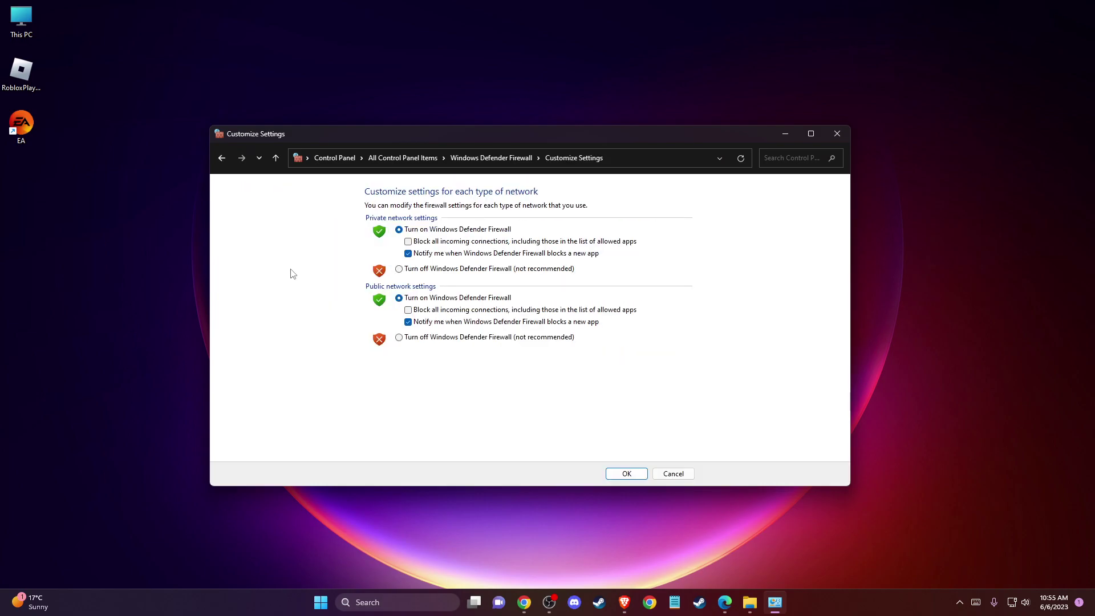
click(399, 268)
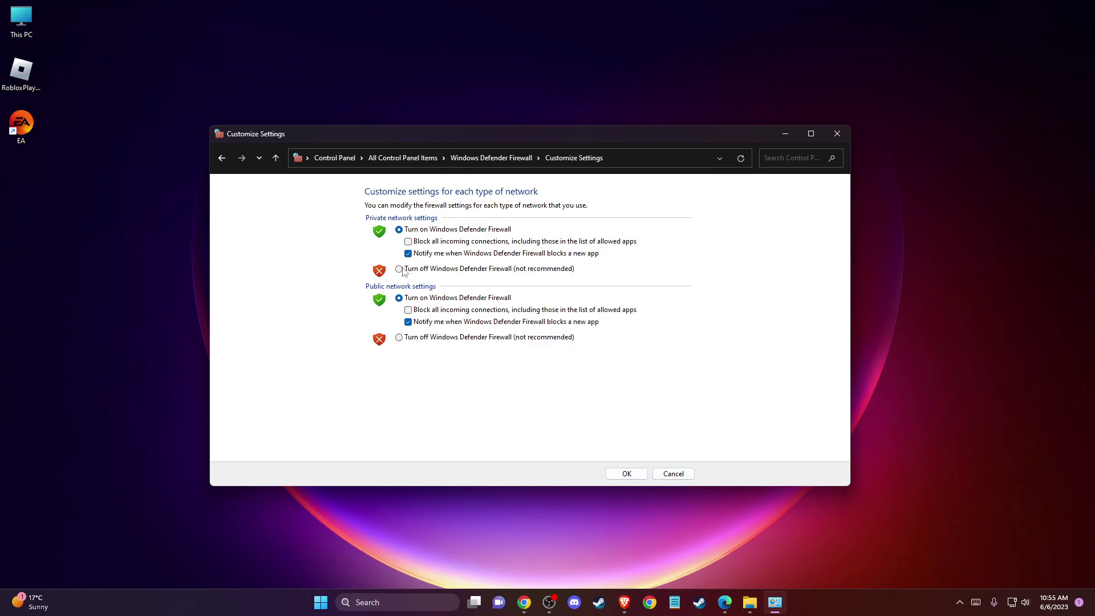
click(399, 337)
click(684, 476)
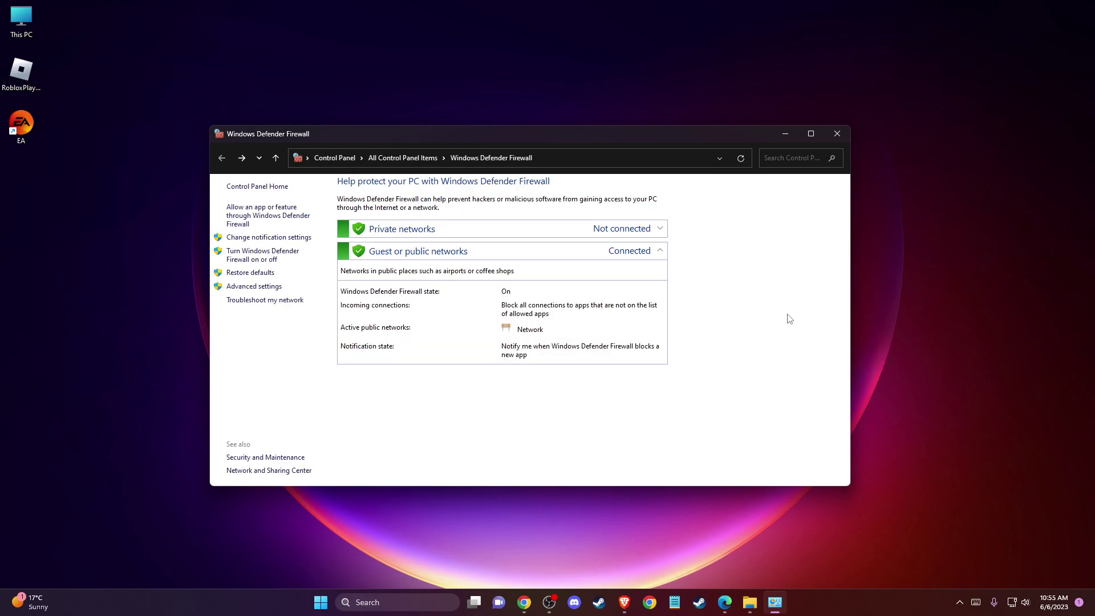
click(838, 135)
- Launch the Settings app via search 'settings' and go to Privacy & security > Windows Security
click(393, 602)
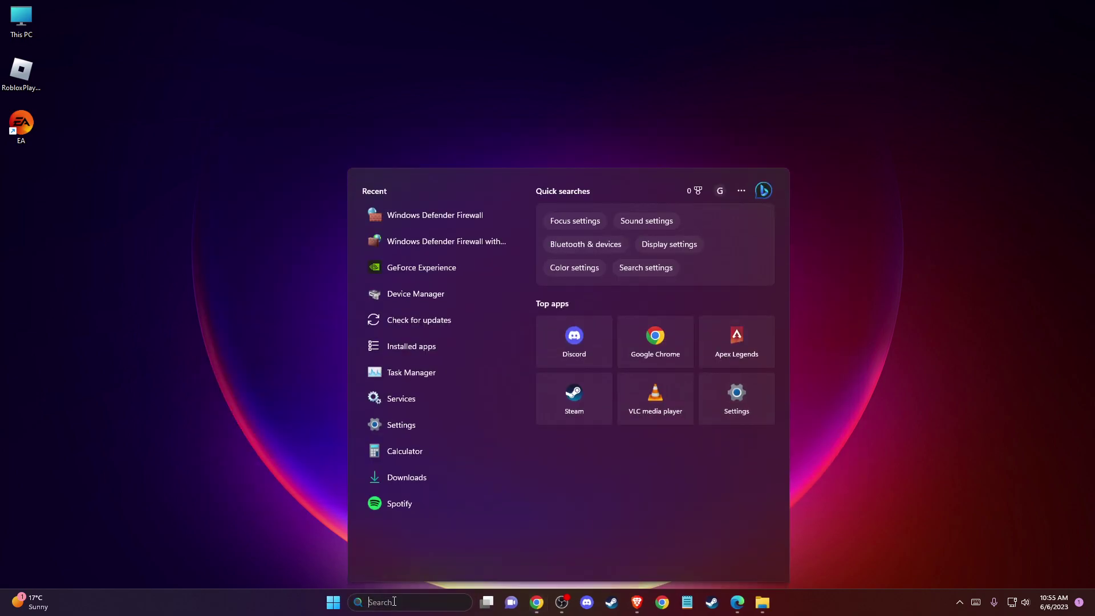
text(SYSTE)
key(BackSpace)
key(BackSpace)
key(BackSpace)
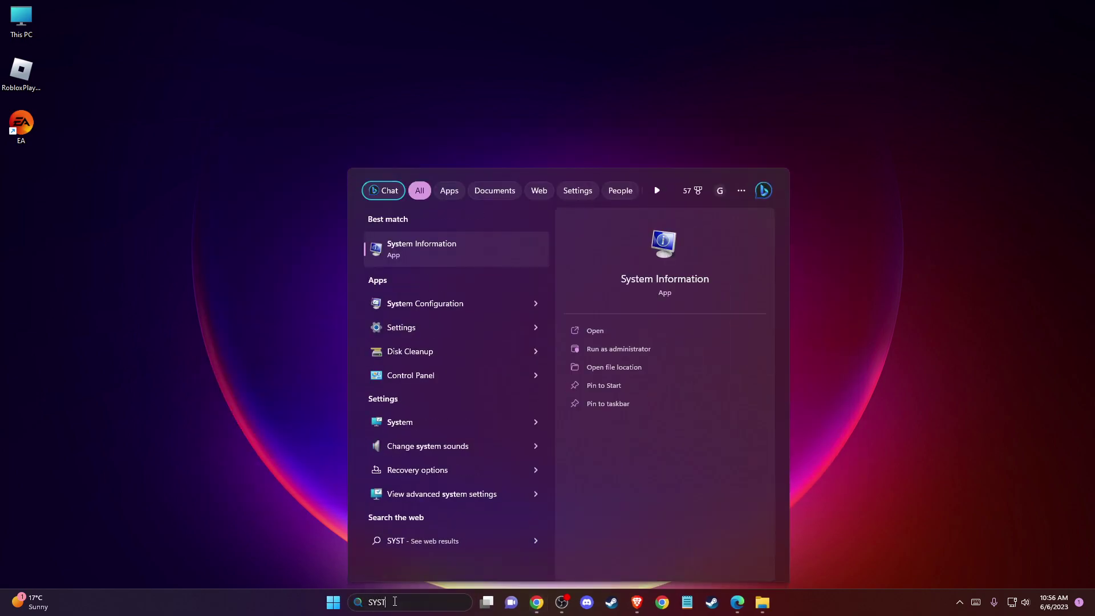
text(sytem)
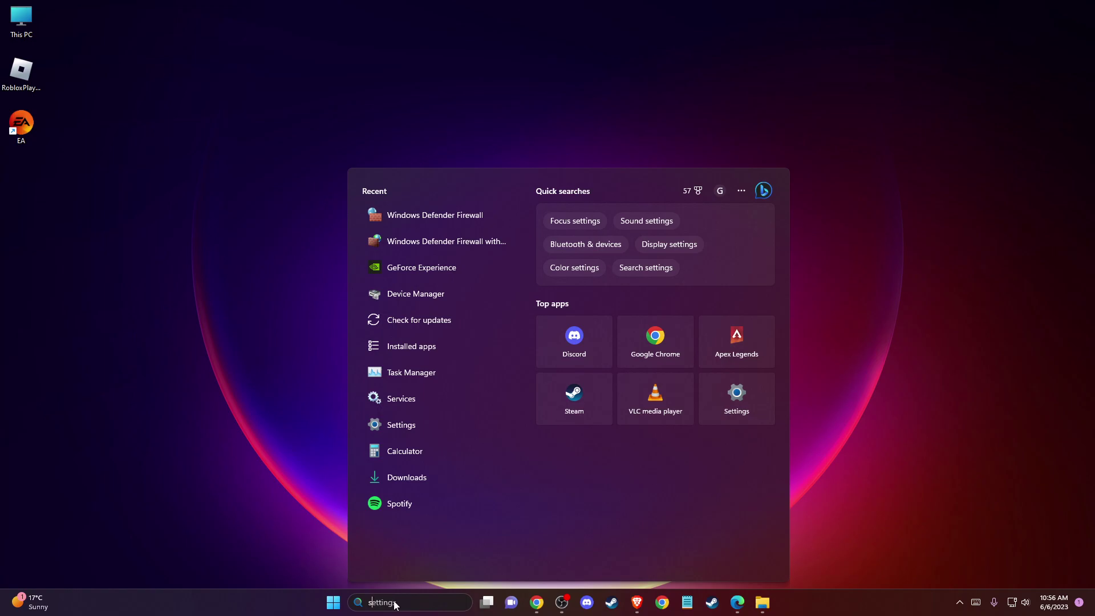
key(BackSpace)
key(BackSpace)
key(BackSpace)
text(settings)
key(Return)
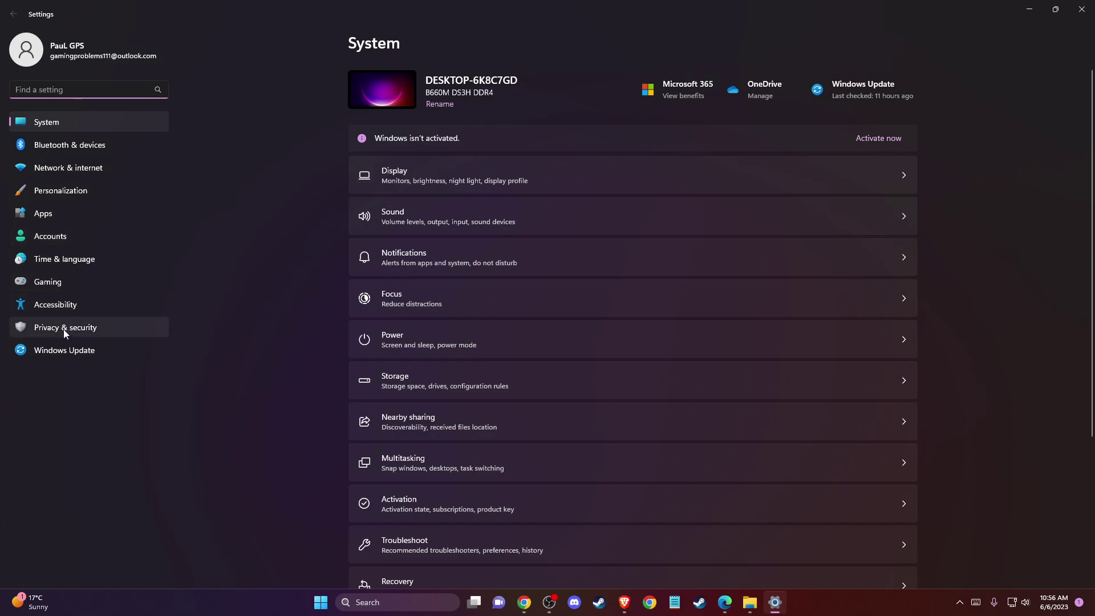
click(64, 330)
click(429, 104)
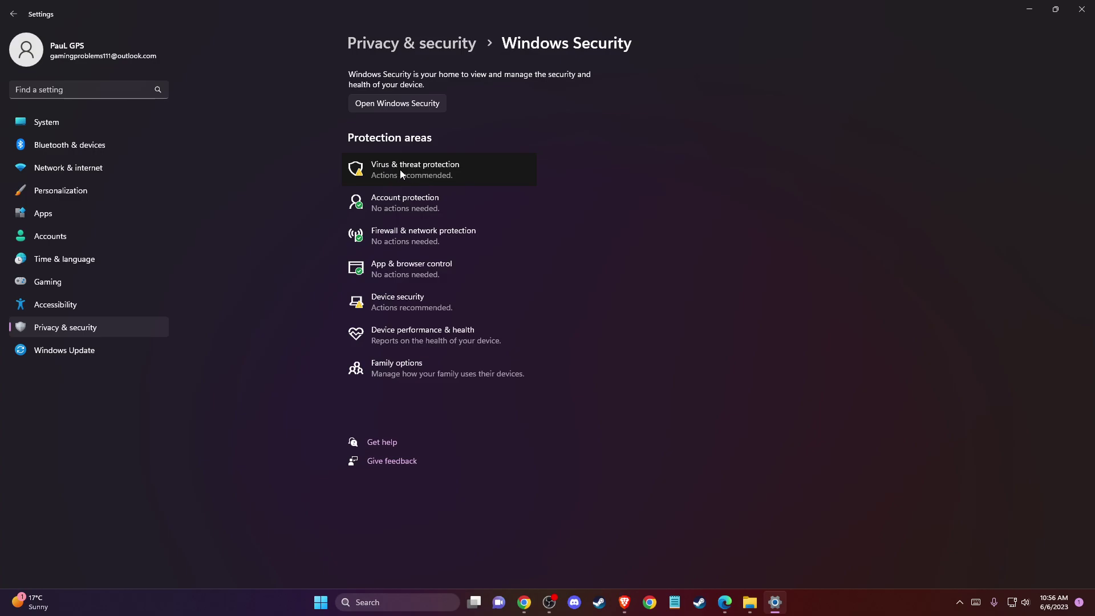
click(401, 171)
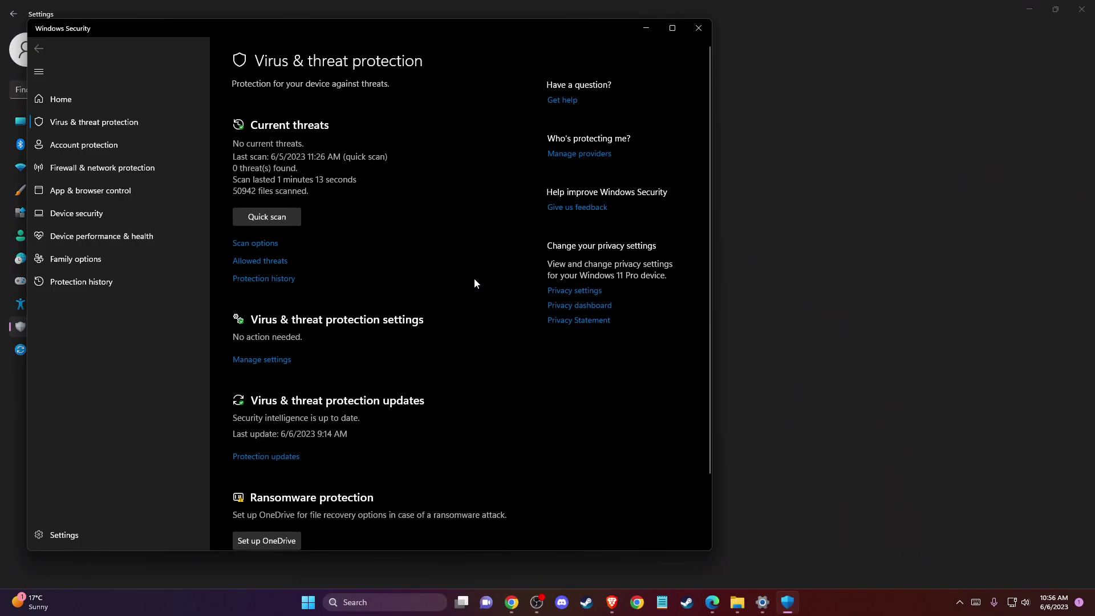
scroll(264, 234, down, 2)
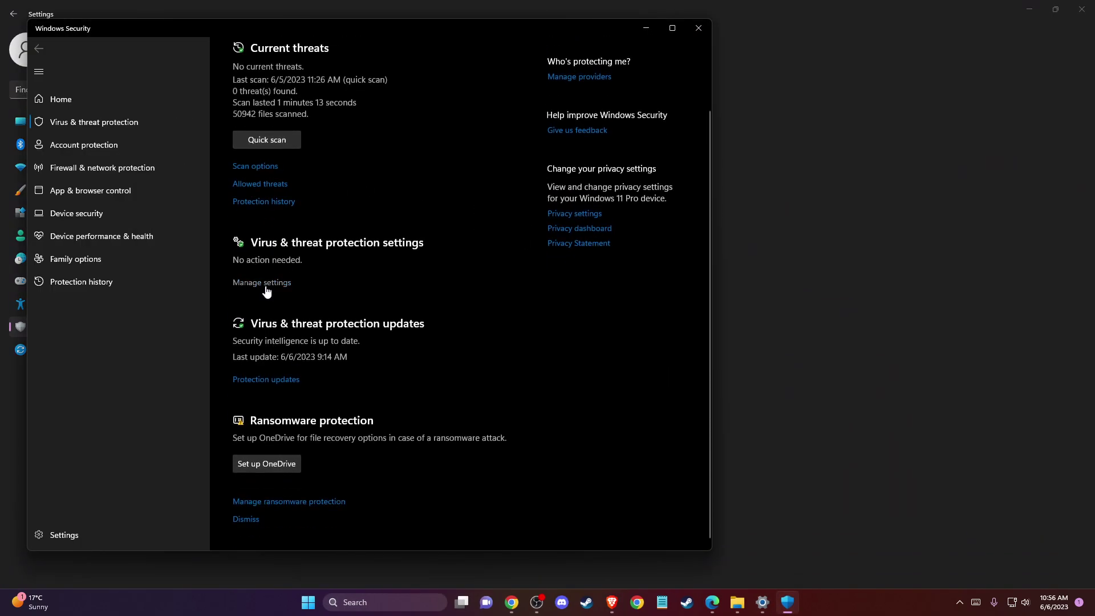
click(291, 283)
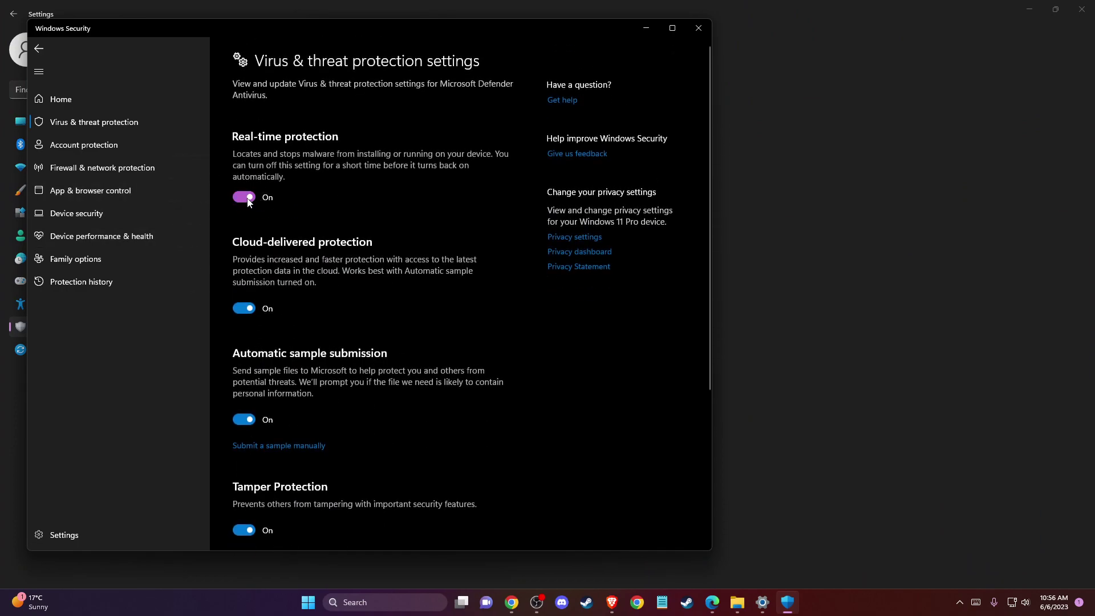
click(698, 28)
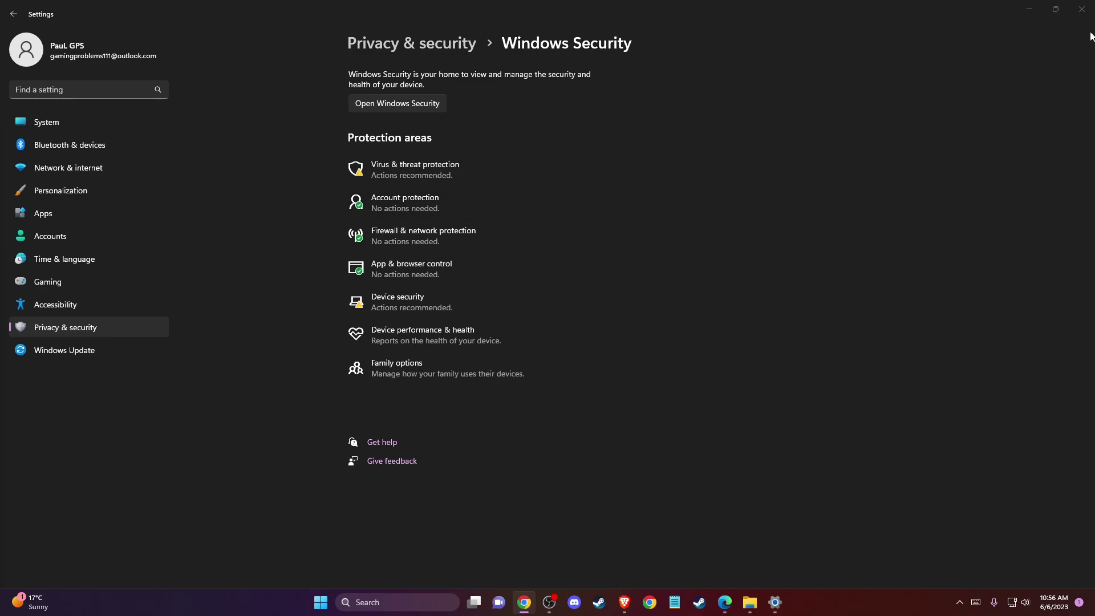
- Close Settings and open NBA 2K23's install folder from its Steam Local Files properties
click(1081, 9)
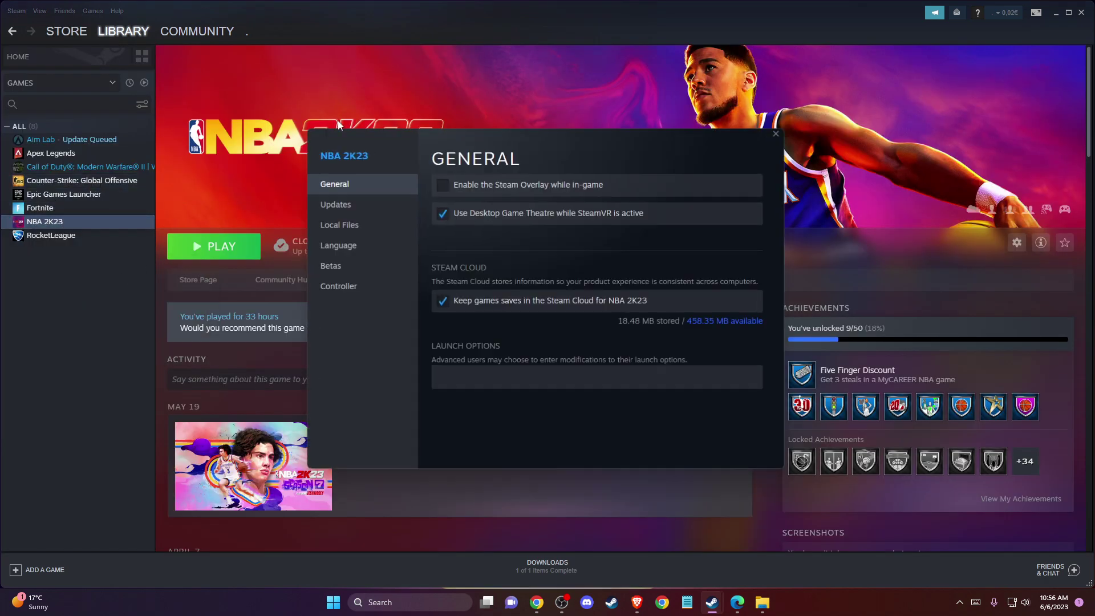
click(341, 224)
click(354, 209)
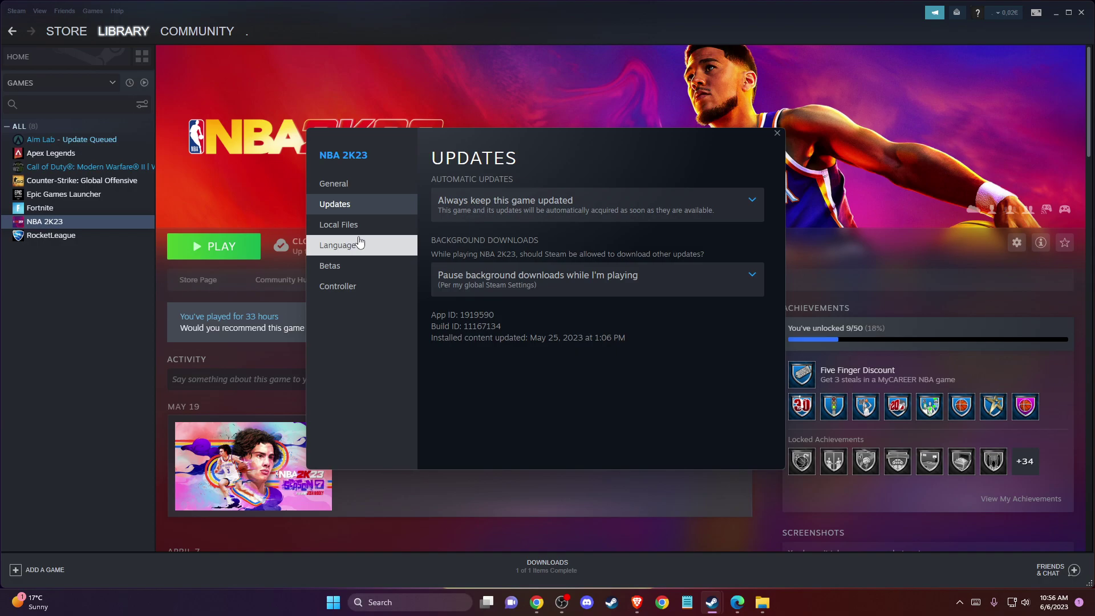
click(343, 225)
click(690, 183)
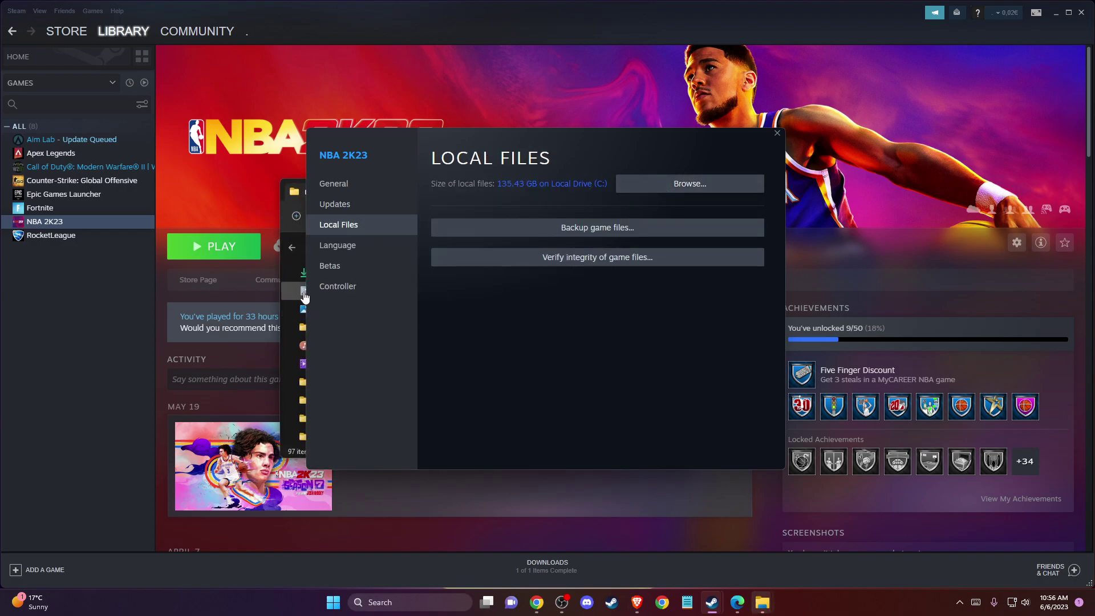
- Tick 'Run this program as an administrator' in NBA2K23's Compatibility properties, save, and close the folder
click(285, 294)
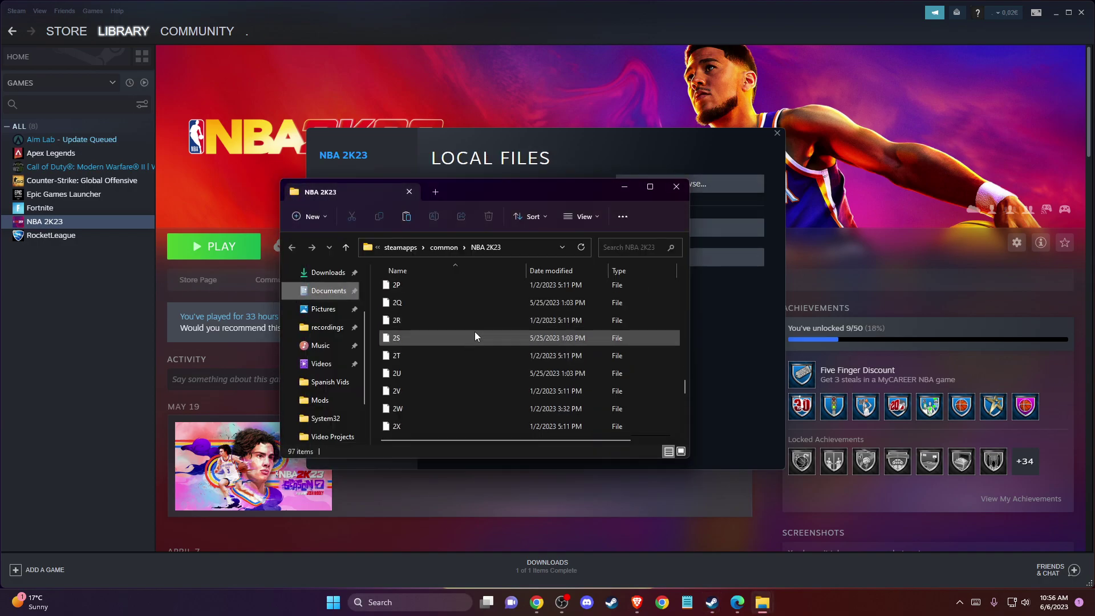
scroll(472, 333, down, 10)
click(396, 431)
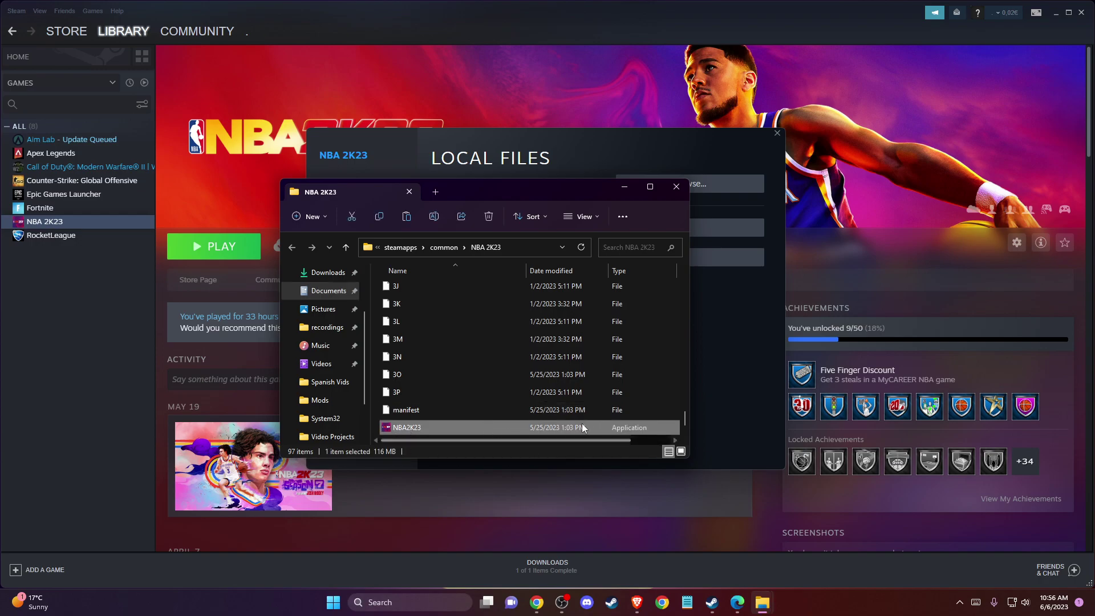
right_click(482, 425)
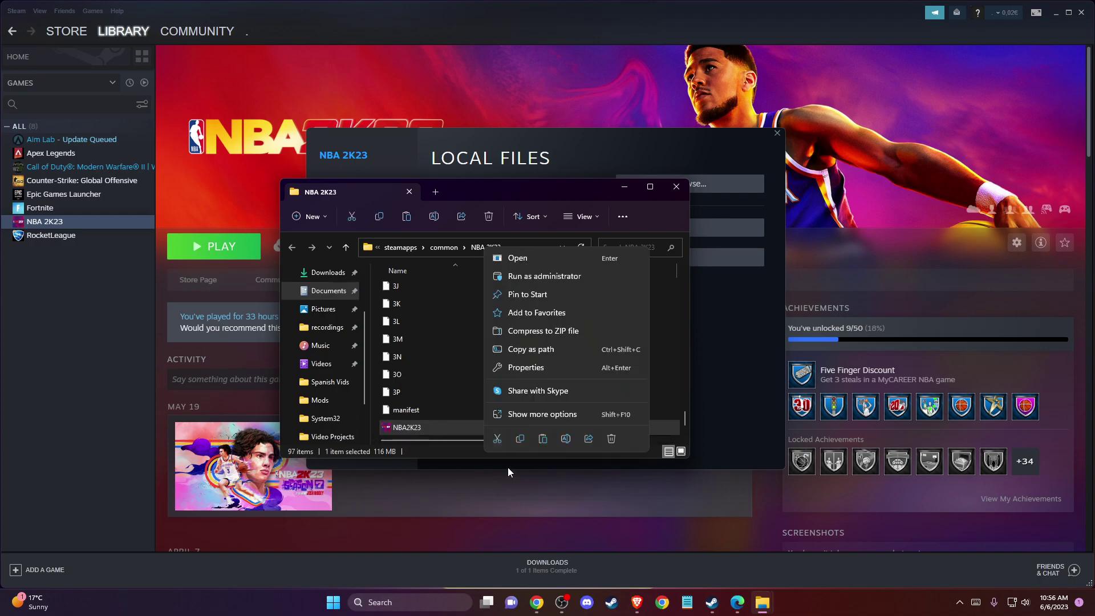
click(525, 368)
click(589, 298)
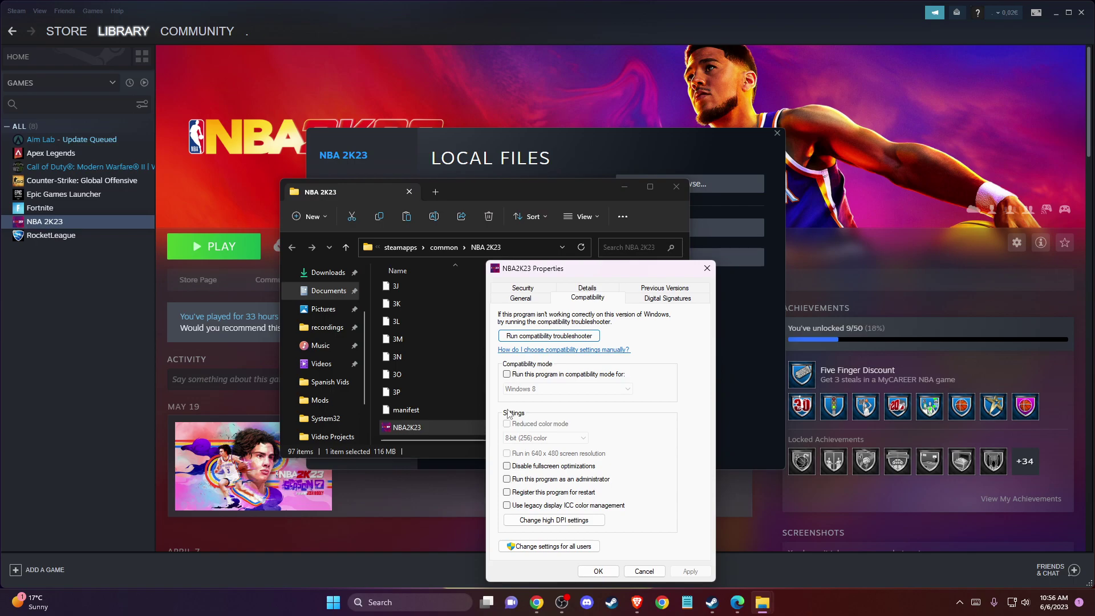
click(506, 479)
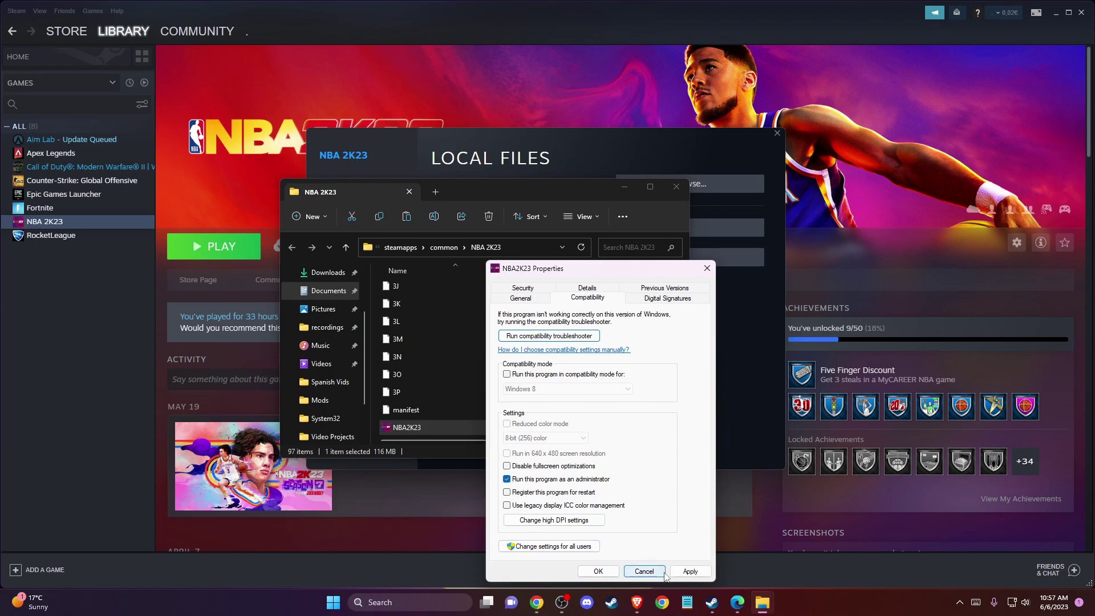
click(599, 571)
click(675, 190)
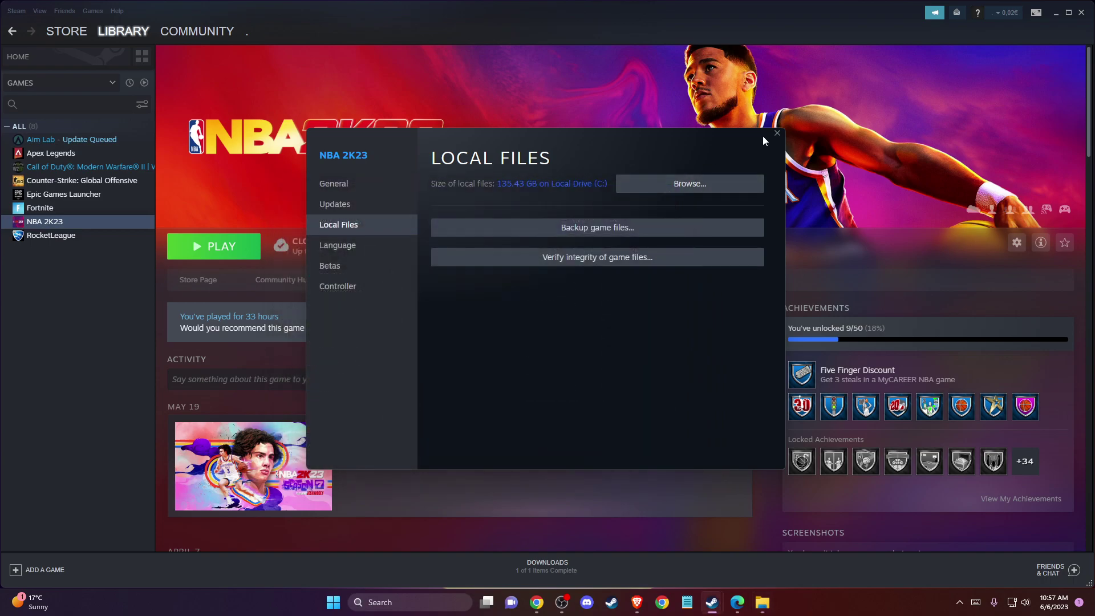
- Close NBA 2K23's Steam properties dialog and then the Steam window
click(763, 135)
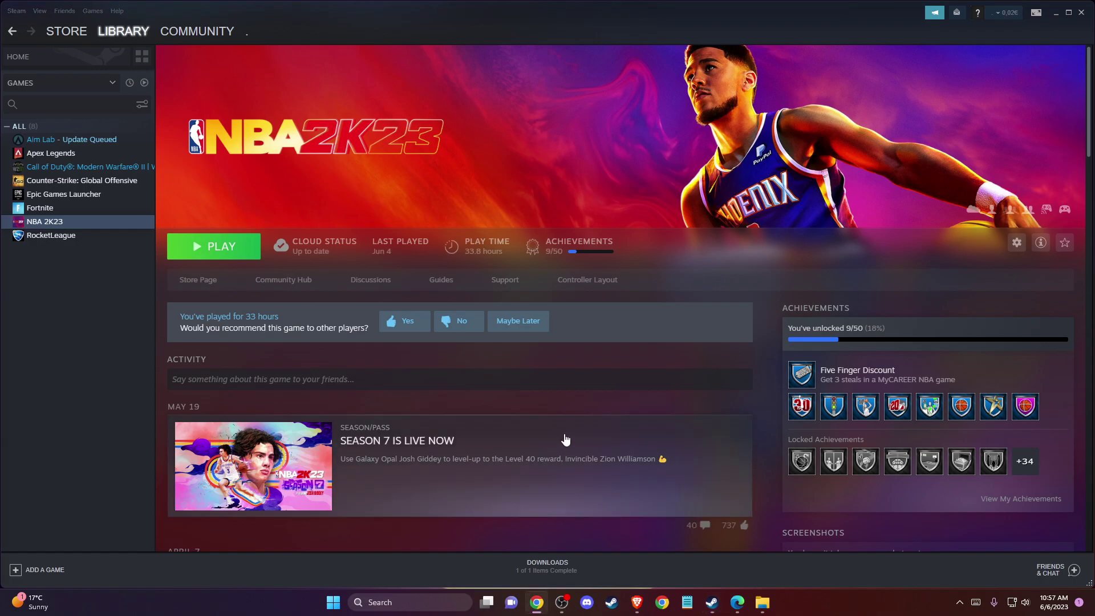
click(1081, 12)
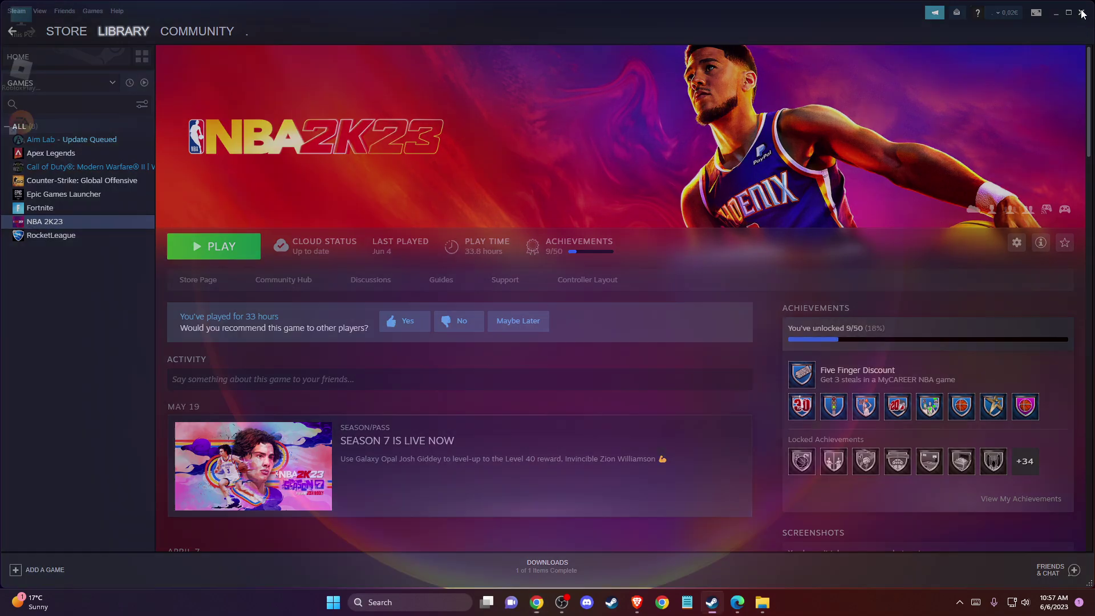